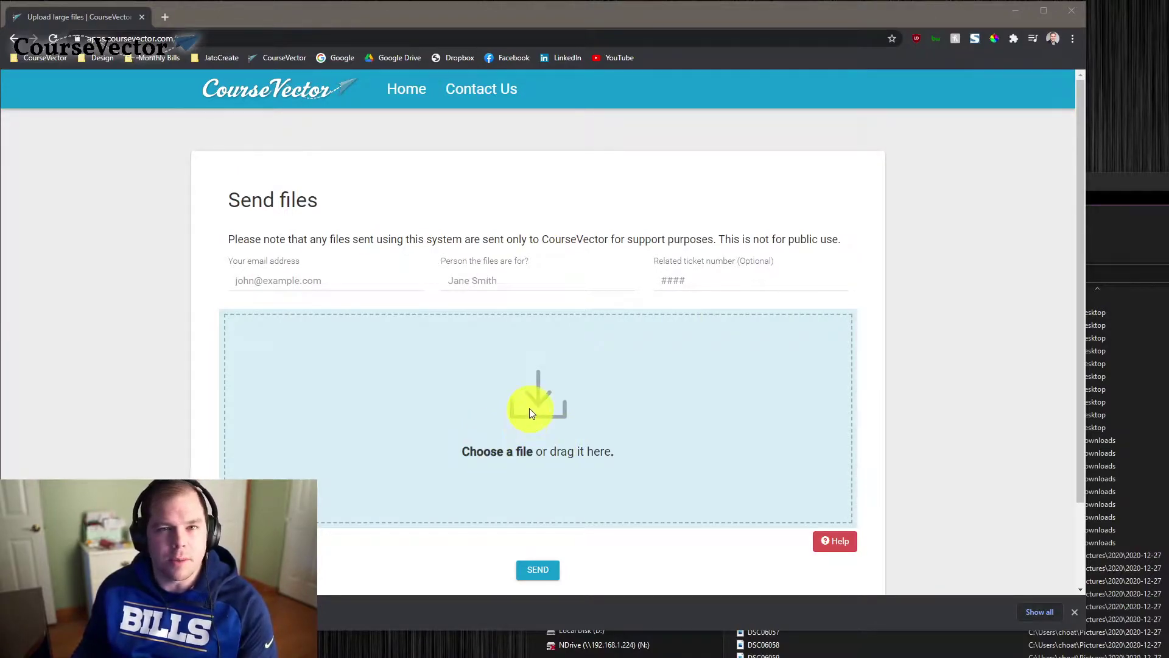
Enter your email address from the autofill suggestion and the recipient's first name on the Send files form
left_click(253, 286)
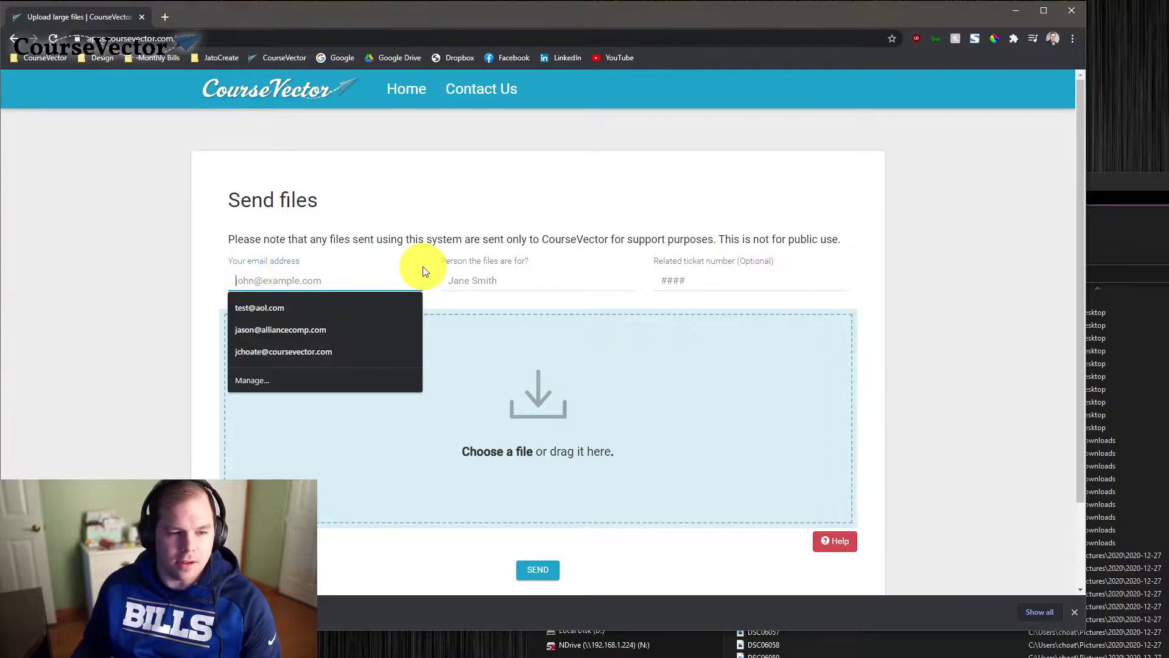
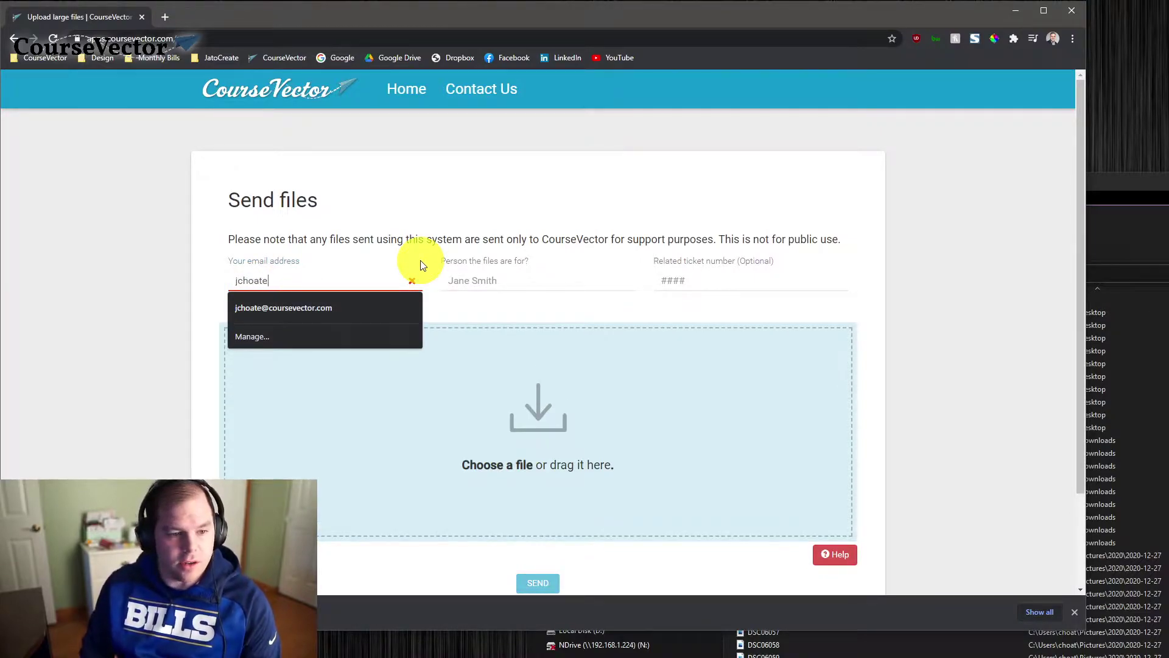
key("Down")
key("Tab")
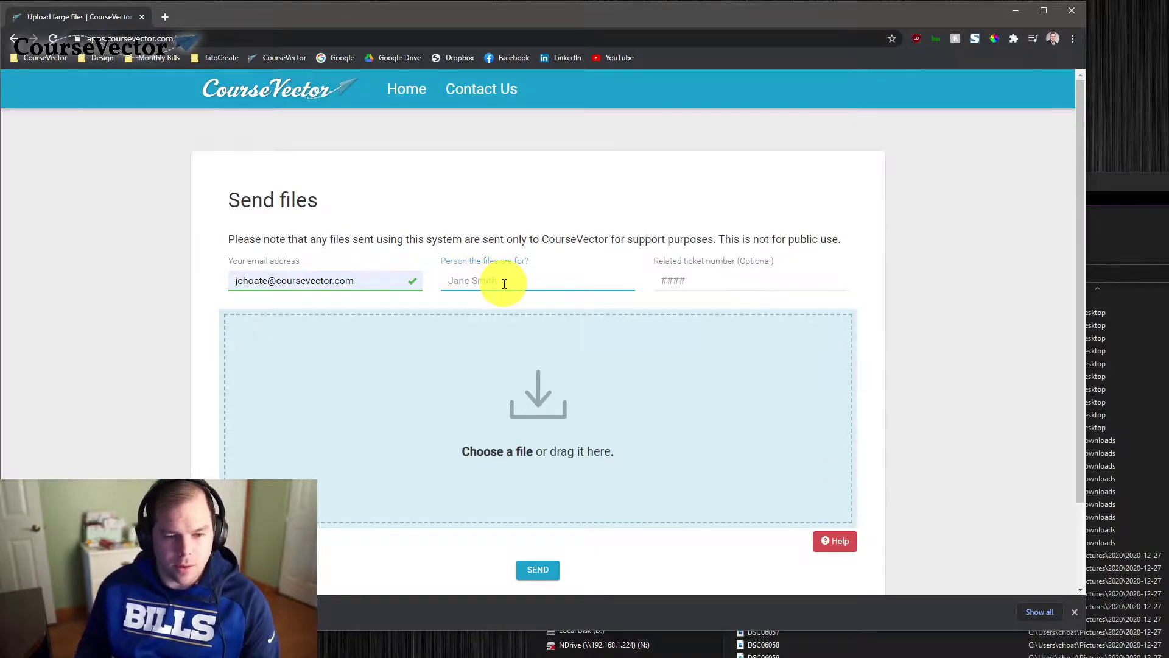
type("Jennifer")
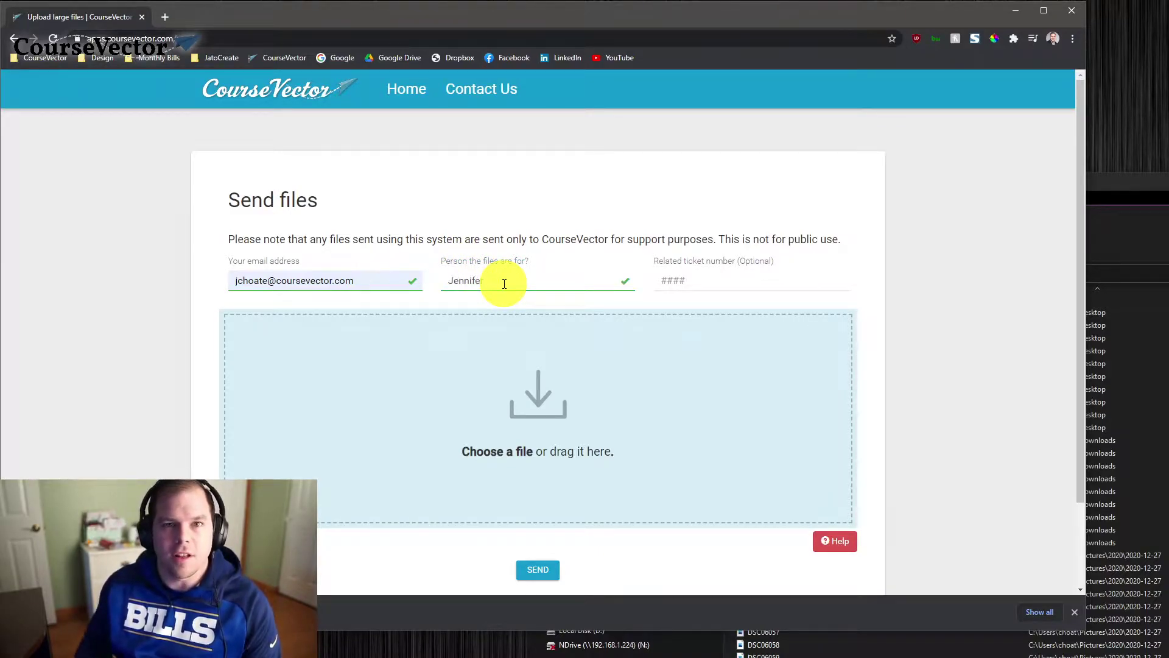
key("Tab")
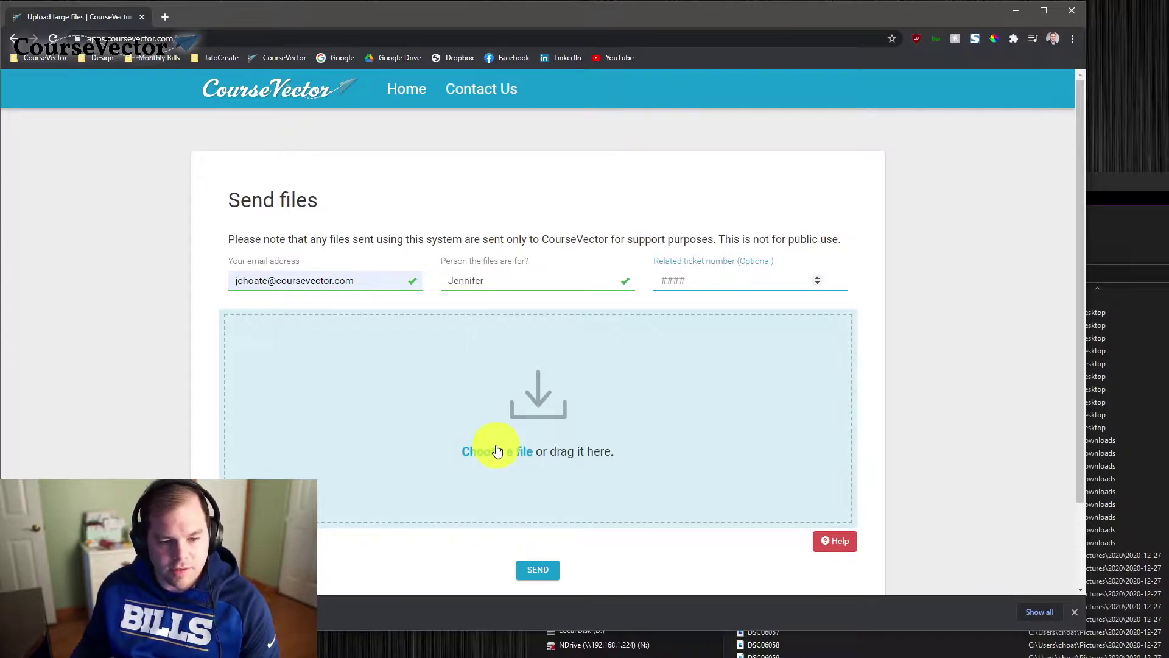
left_click_drag(1131, 189, 1168, 189)
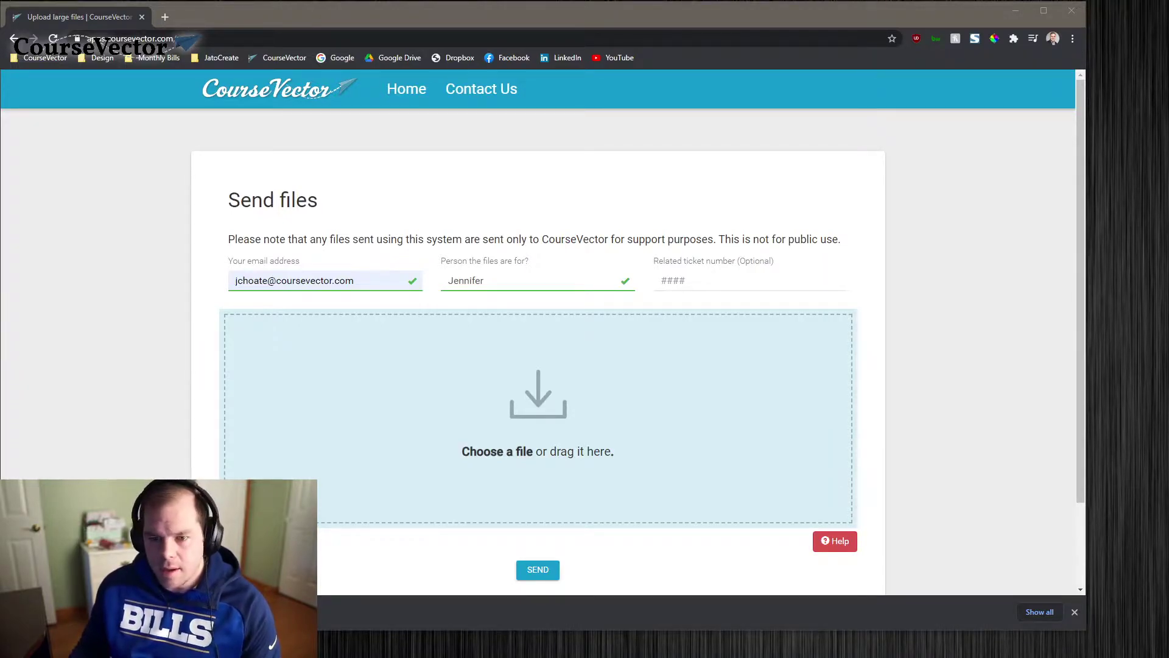
left_click(491, 459)
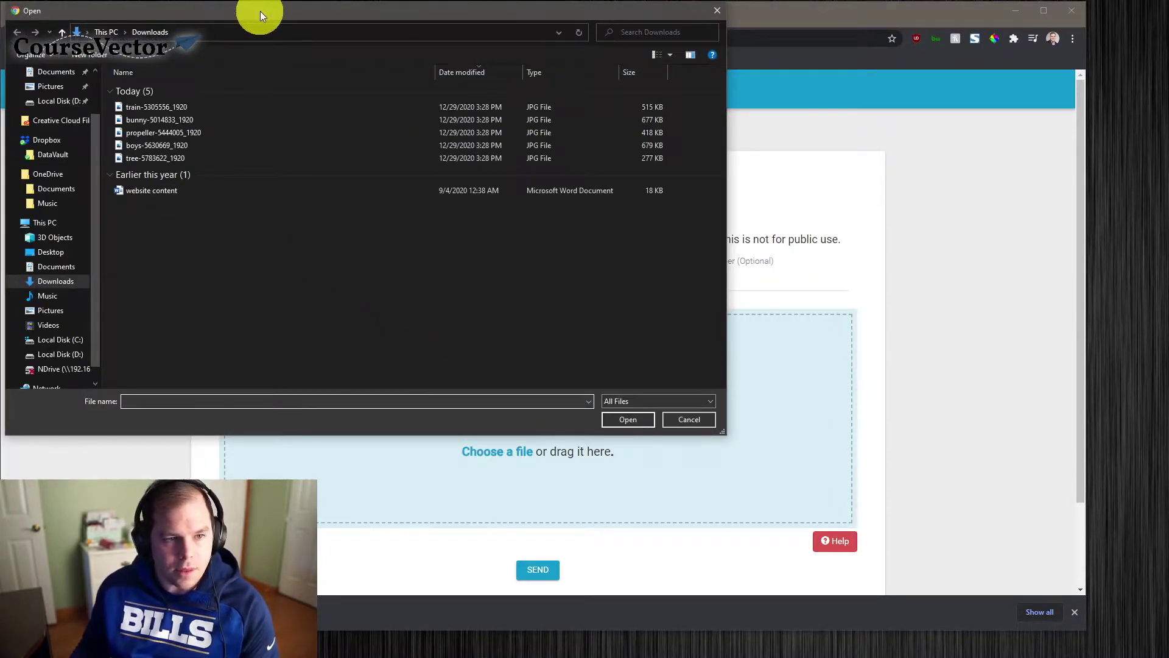
left_click_drag(259, 11, 328, 64)
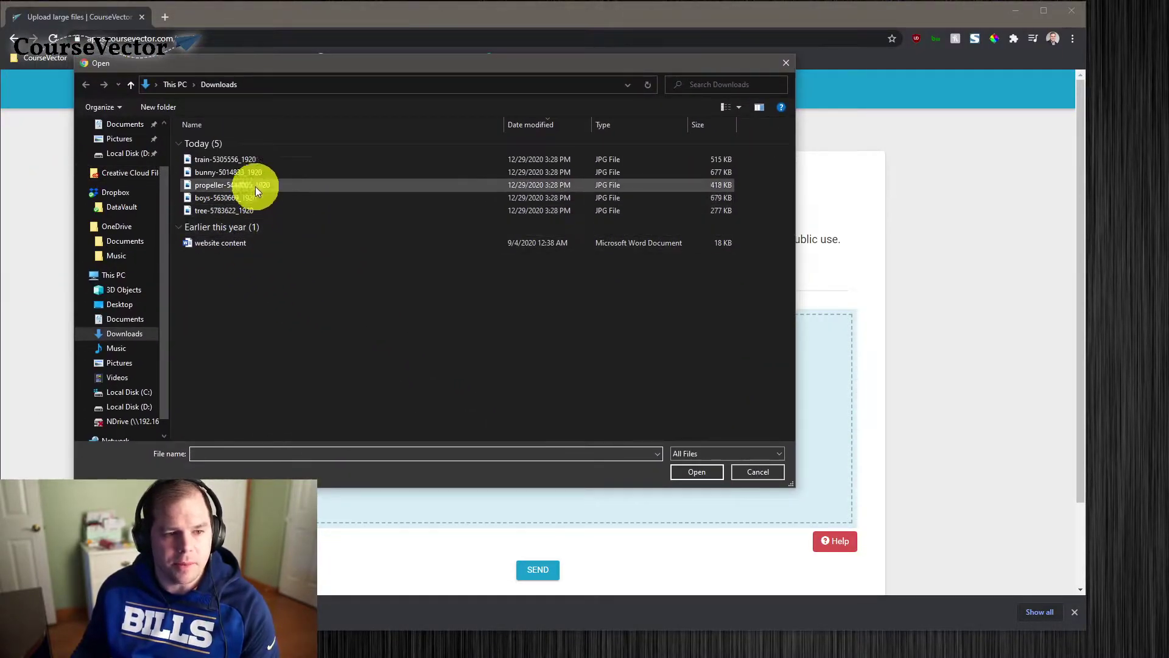
left_click(250, 160)
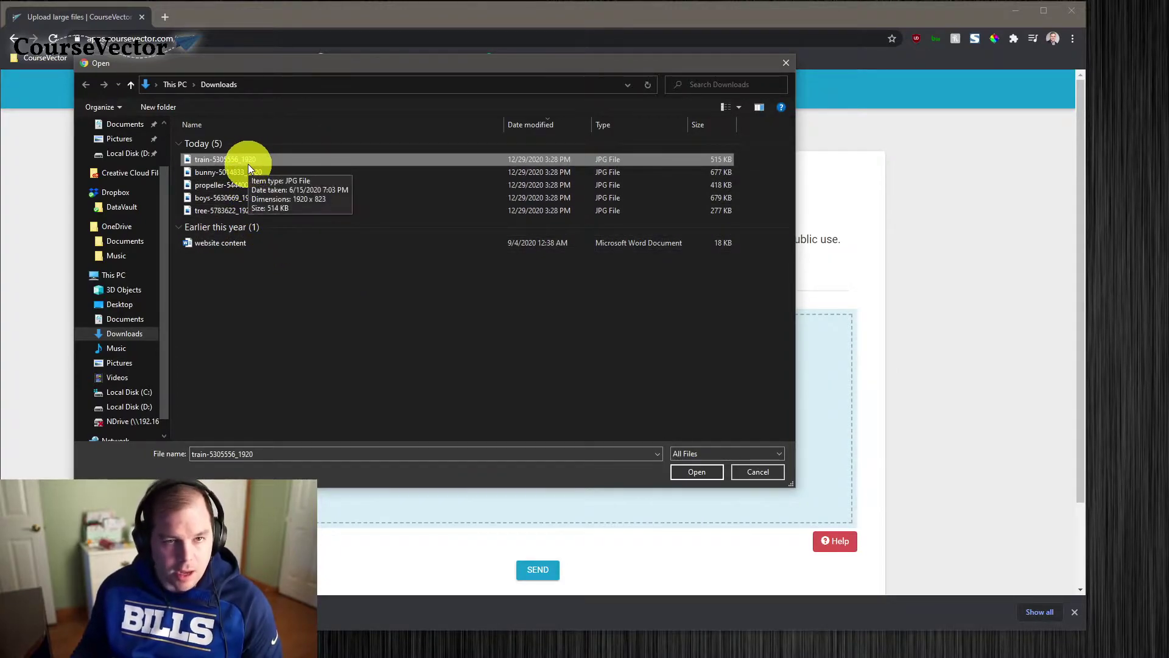
left_click(266, 170, "ctrl")
left_click(264, 185, "ctrl")
left_click(250, 198, "ctrl")
left_click(251, 210, "ctrl")
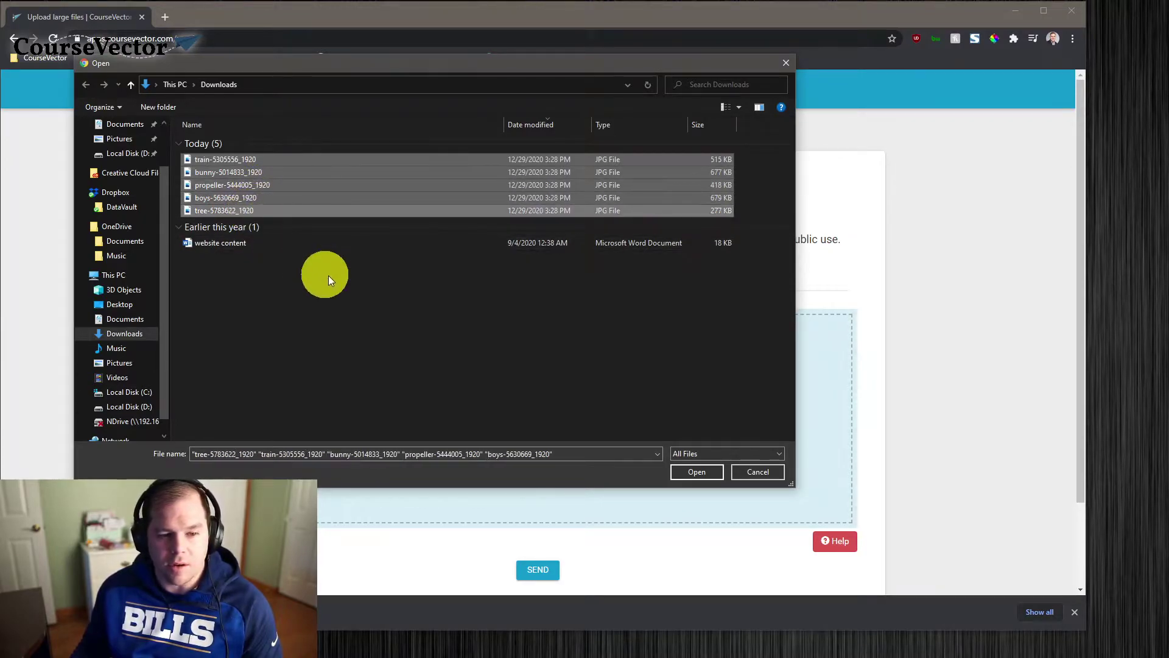
left_click_drag(640, 298, 269, 158)
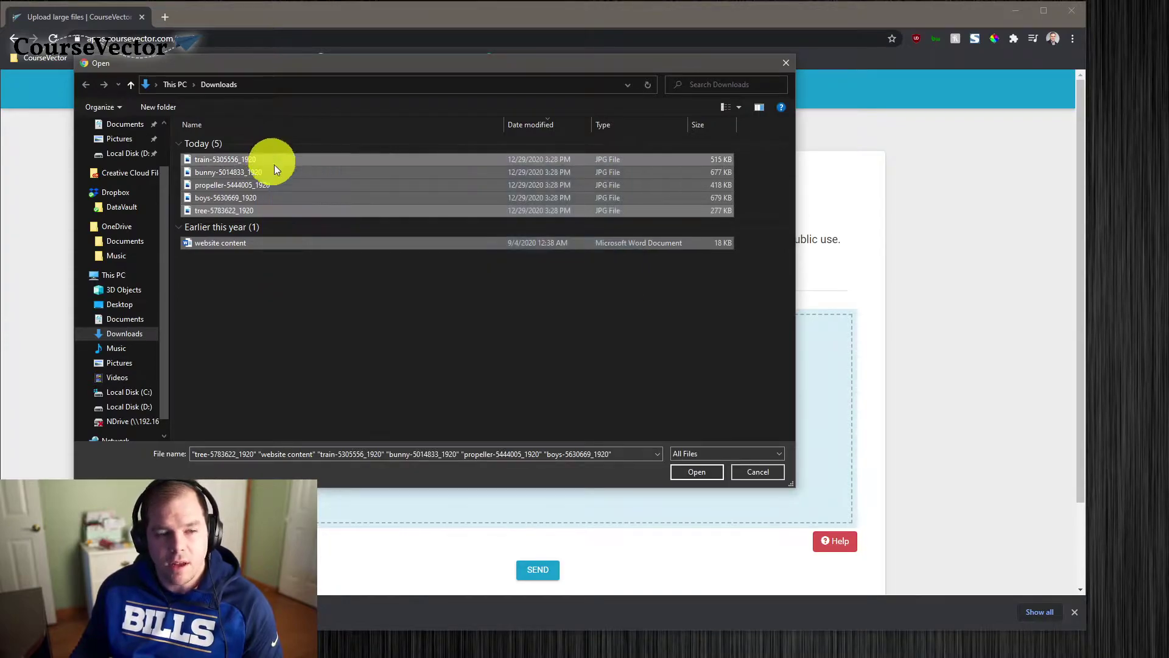
left_click(342, 286)
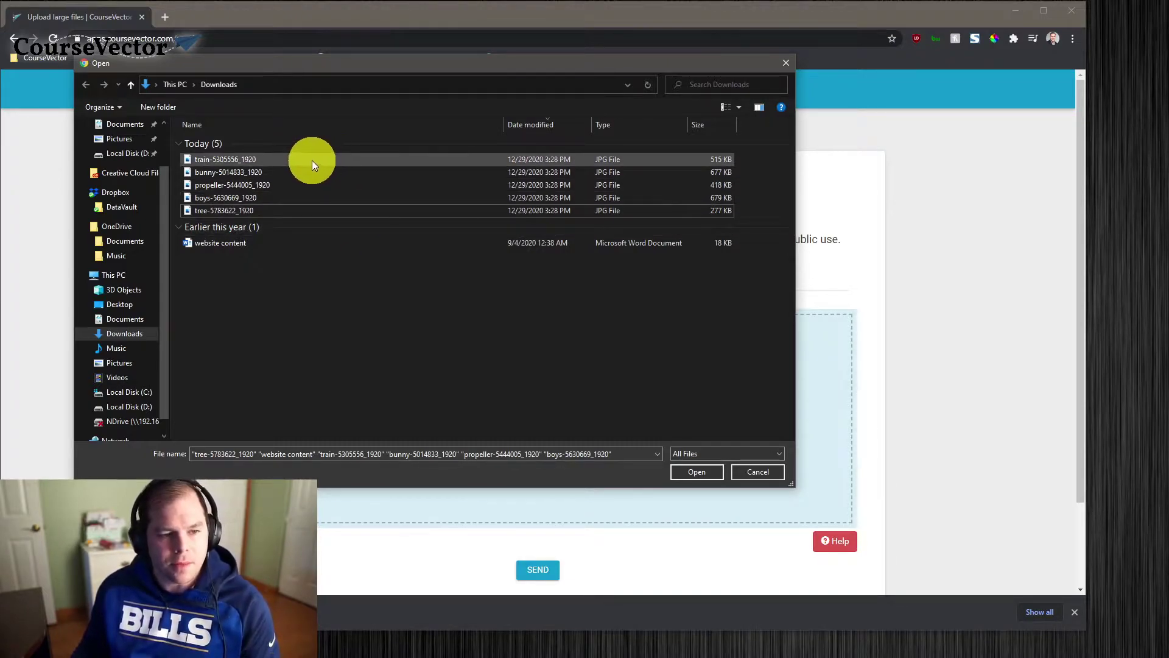
left_click_drag(578, 274, 283, 148)
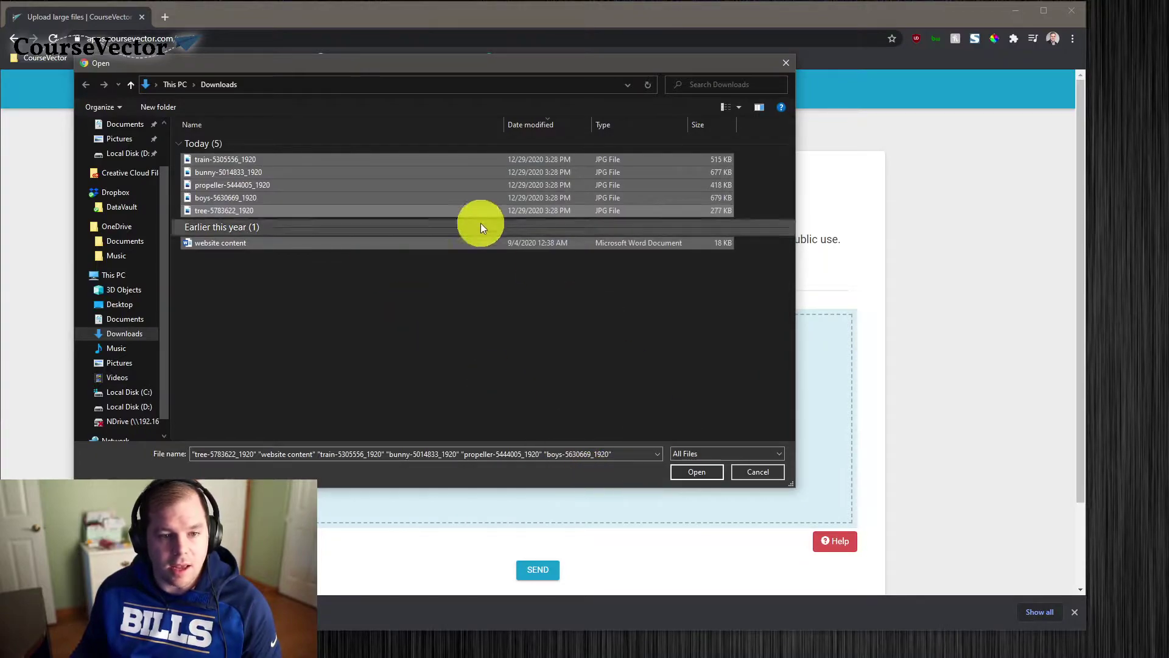
left_click_drag(514, 298, 155, 146)
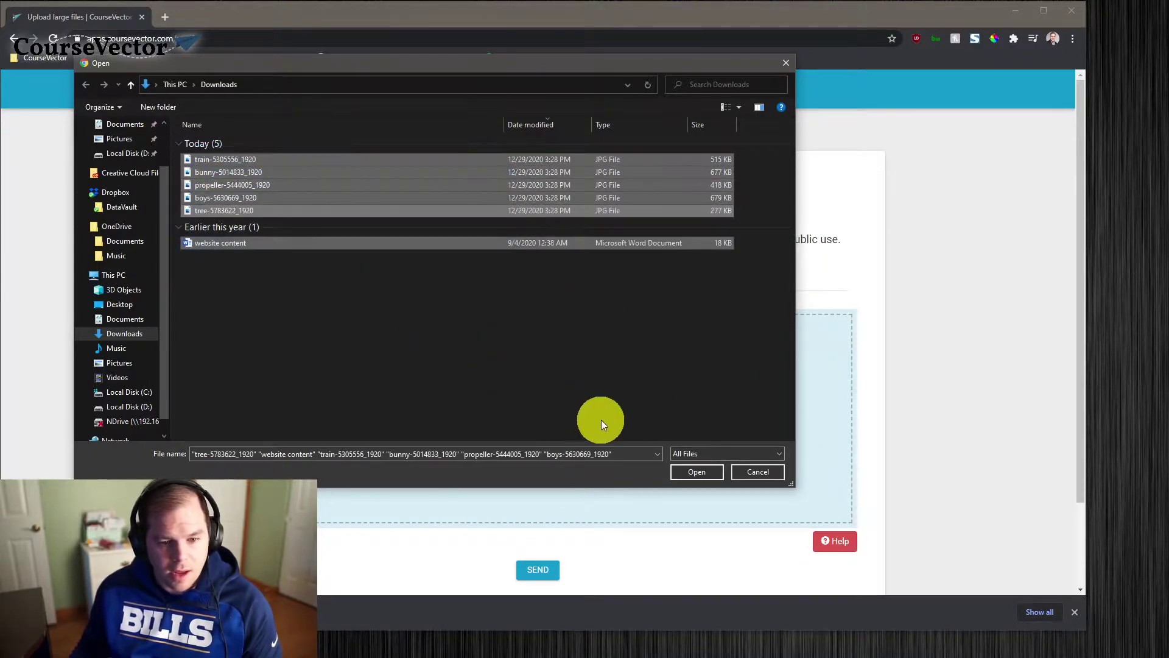
left_click(690, 474)
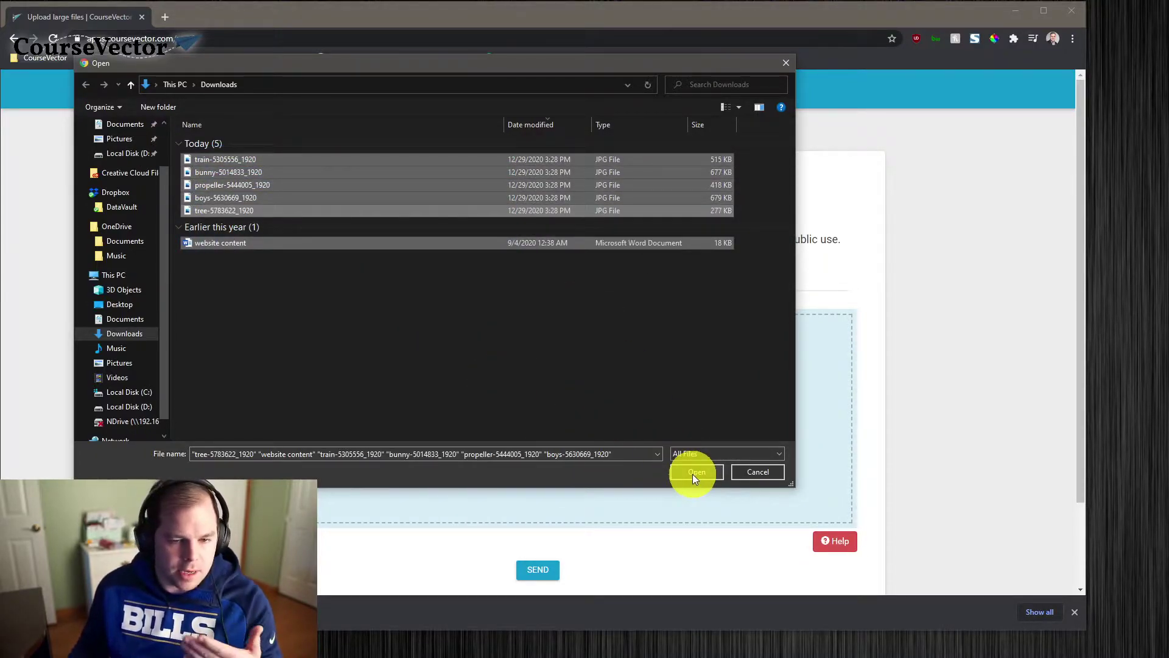
left_click(420, 262)
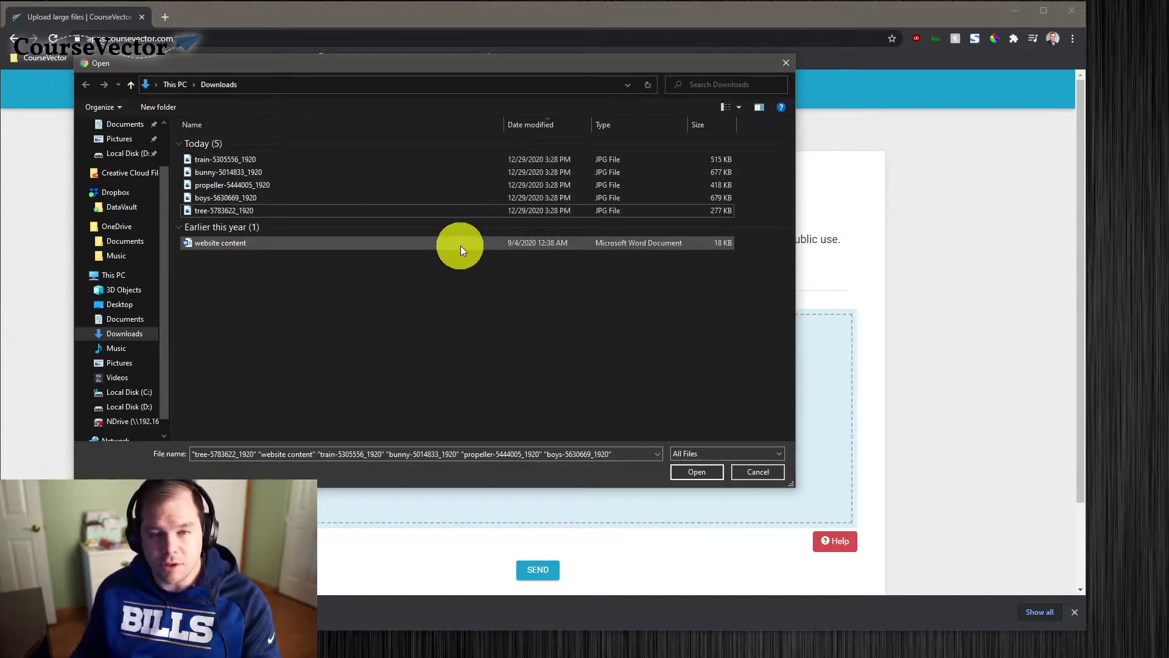
left_click(745, 480)
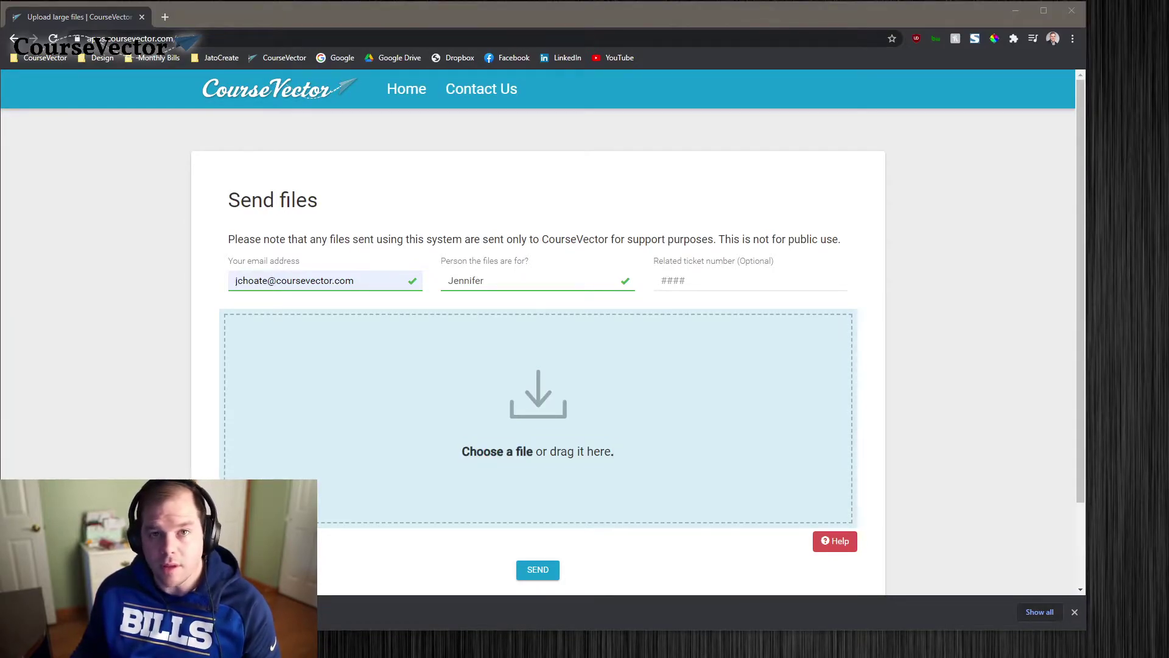
Drag the train, bunny and propeller images from Downloads into the upload area
left_click_drag(1168, 183, 614, 149)
left_click_drag(363, 146, 539, 157)
left_click_drag(914, 454, 786, 305)
left_click_drag(719, 169, 181, 82)
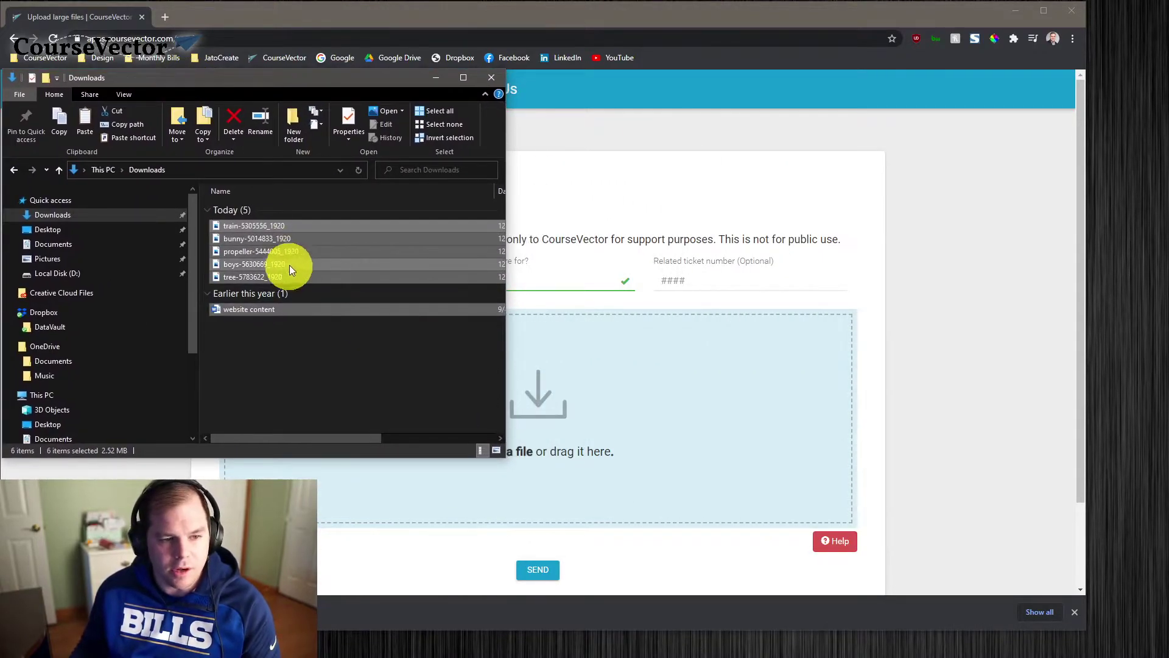
left_click(274, 346)
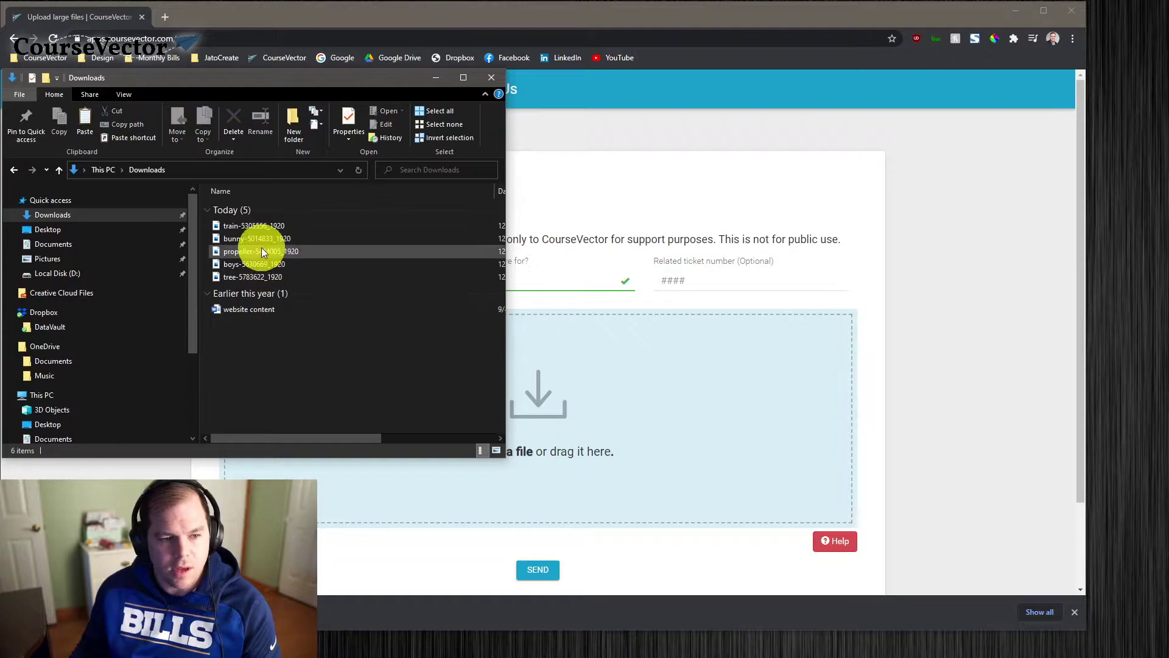
left_click(262, 227)
left_click(262, 239, "ctrl")
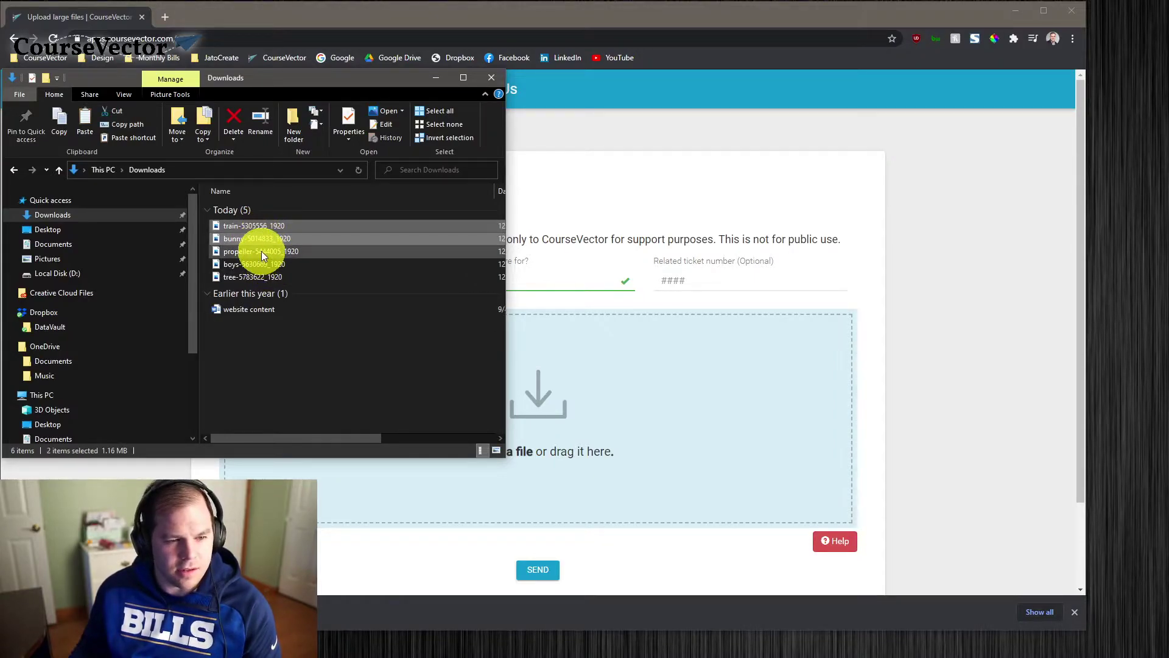
left_click(261, 251, "ctrl")
left_click_drag(258, 239, 608, 417)
Drag the boys and tree images plus website content.docx into the upload area
scroll(490, 405, "down", 1)
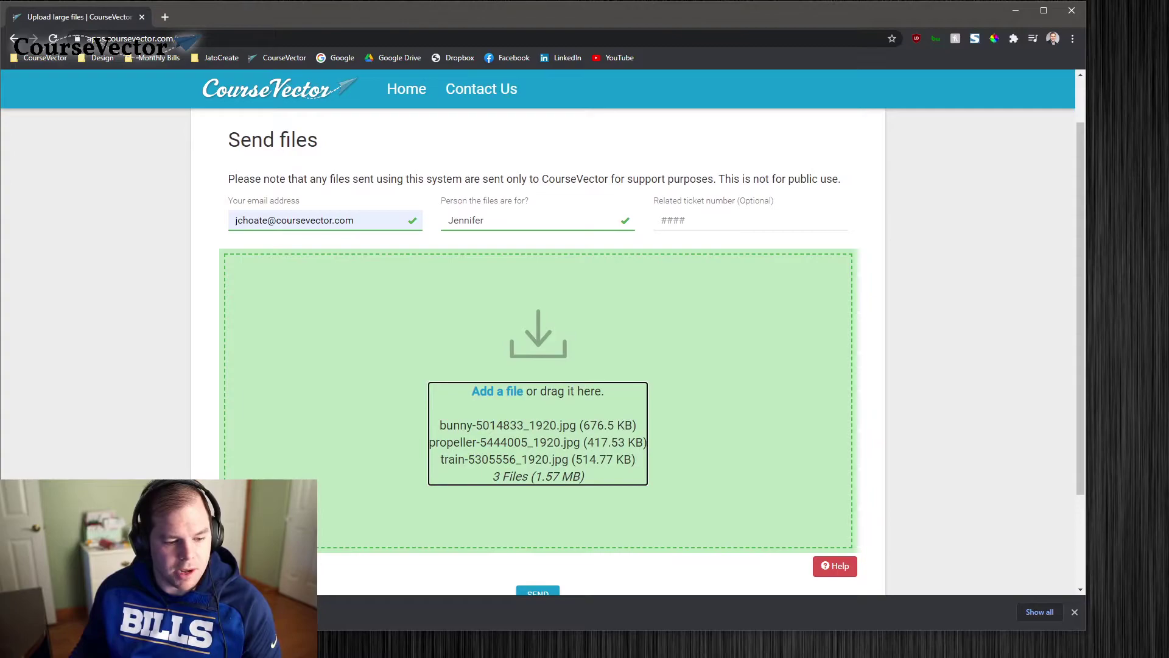
key("alt+Tab")
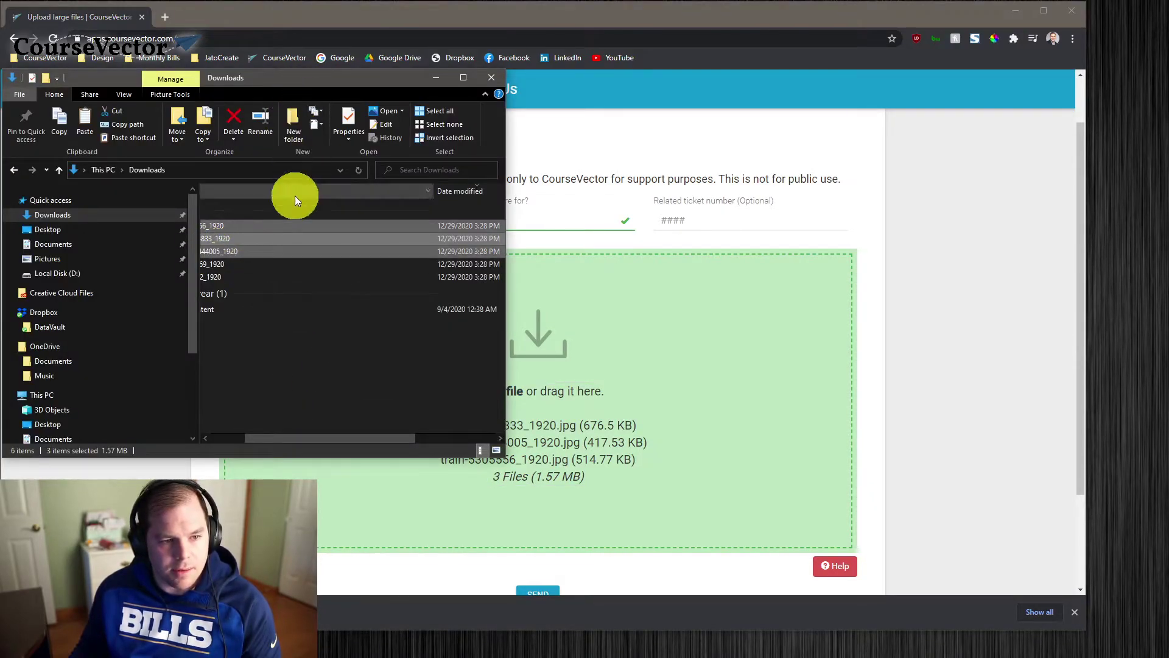
scroll(359, 403, "left", 3)
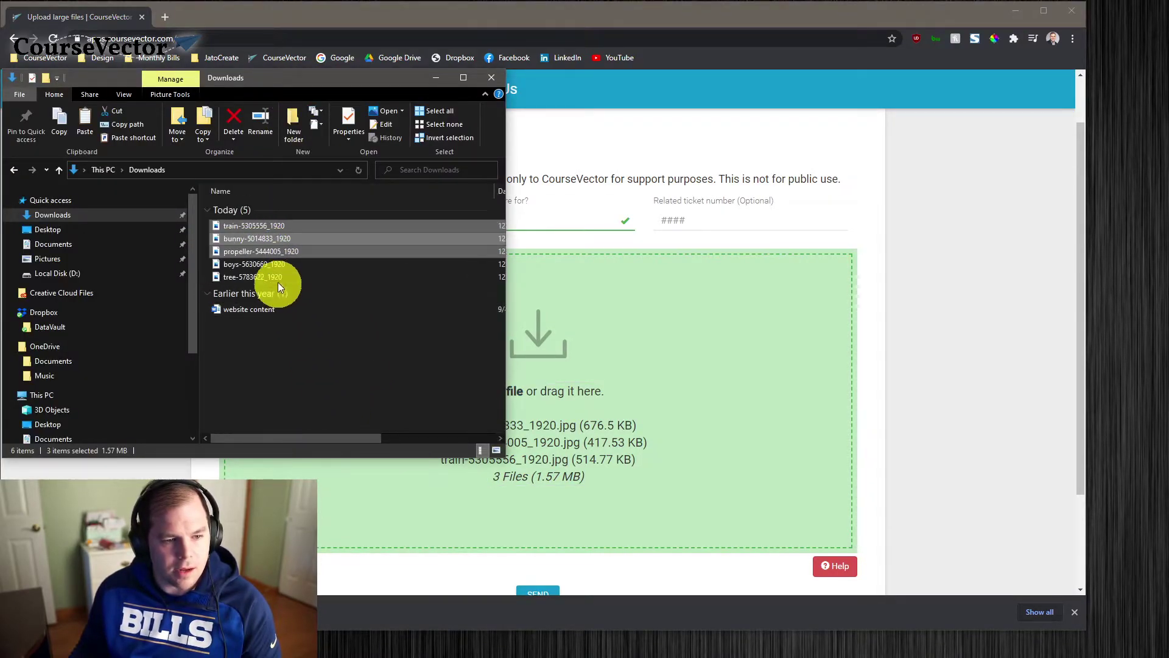
left_click(275, 266)
left_click(264, 310, "shift")
left_click_drag(253, 307, 594, 404)
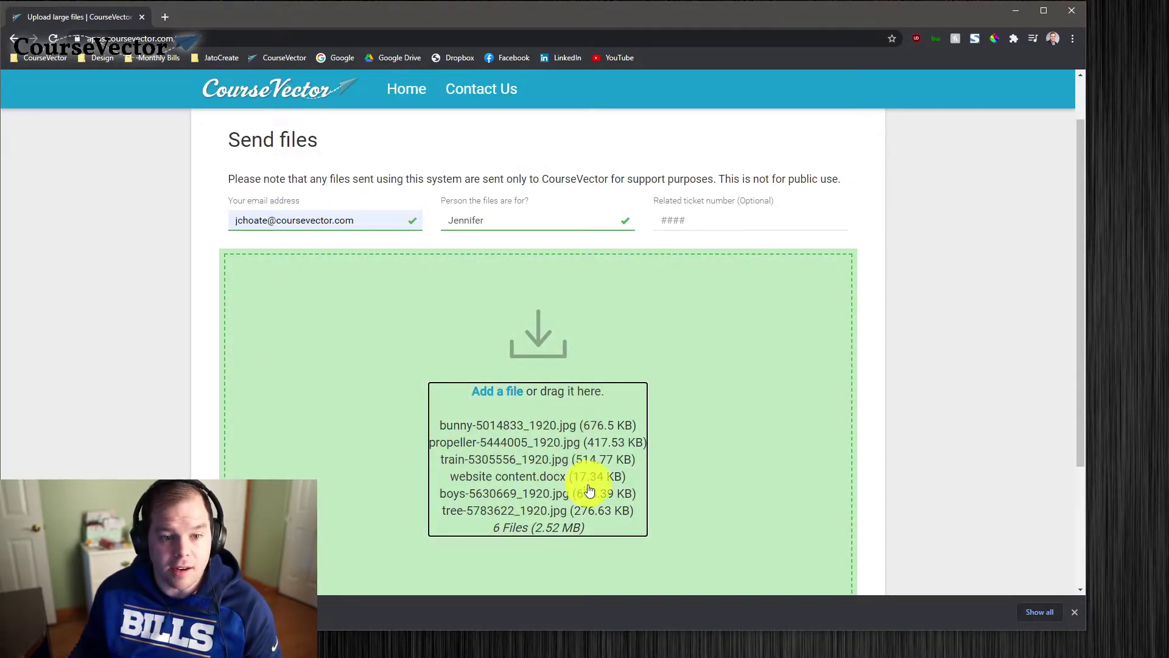
scroll(542, 412, "down", 1)
scroll(542, 412, "down", 2)
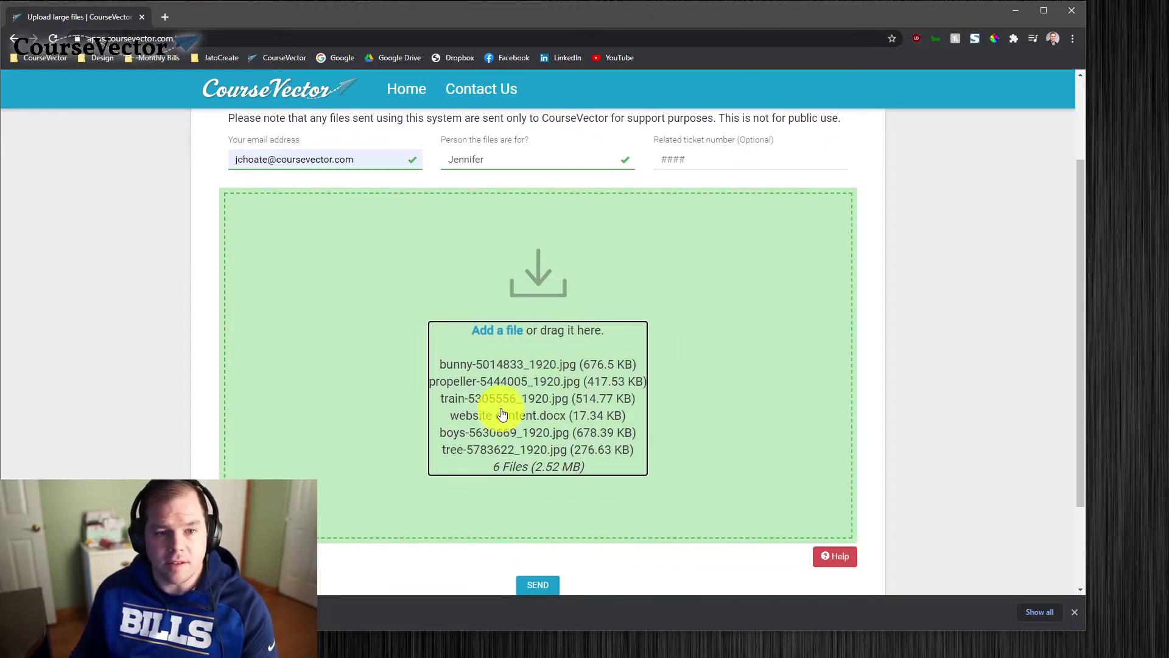
scroll(496, 408, "down", 4)
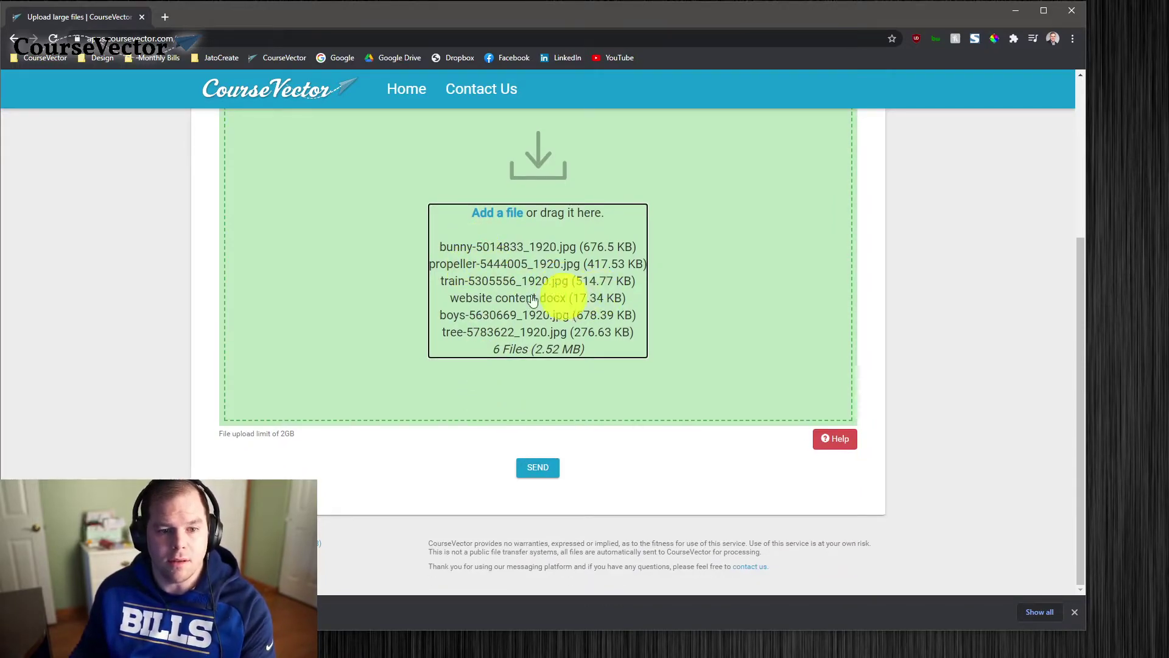
scroll(487, 302, "up", 4)
scroll(464, 305, "down", 3)
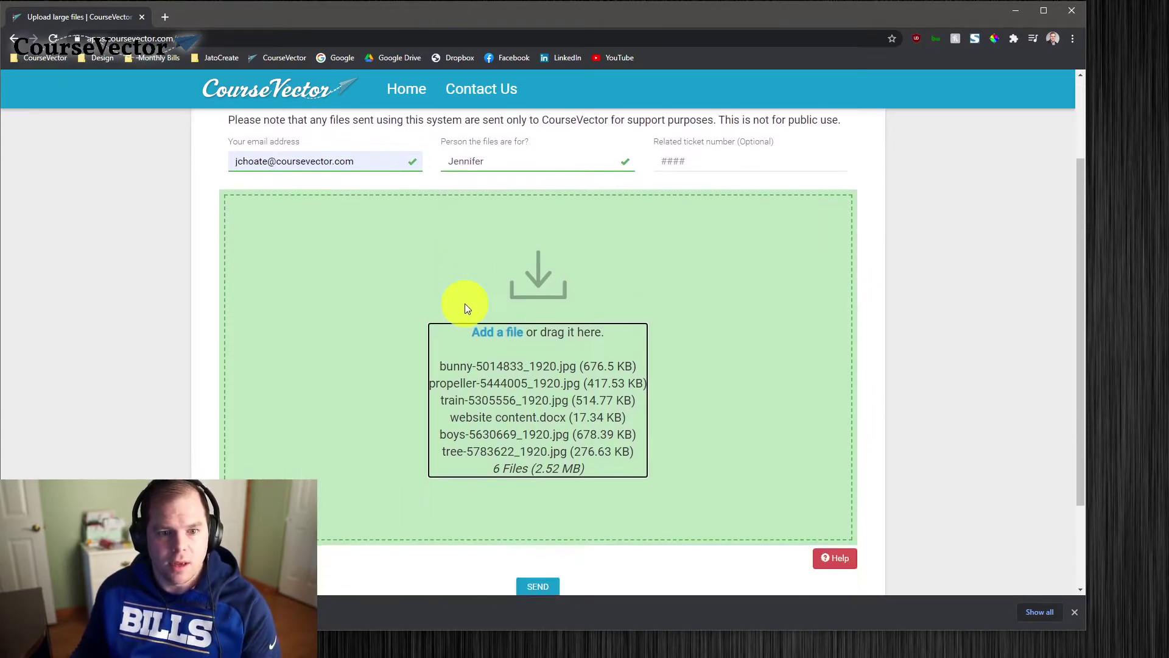
scroll(503, 337, "up", 2)
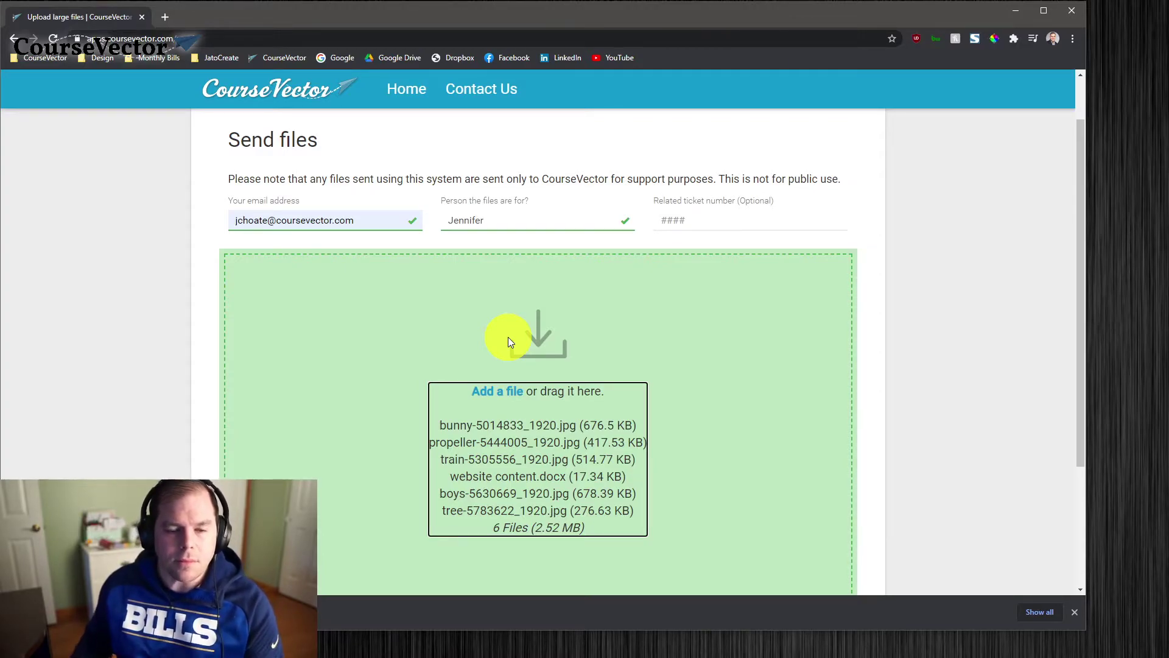
scroll(579, 341, "down", 2)
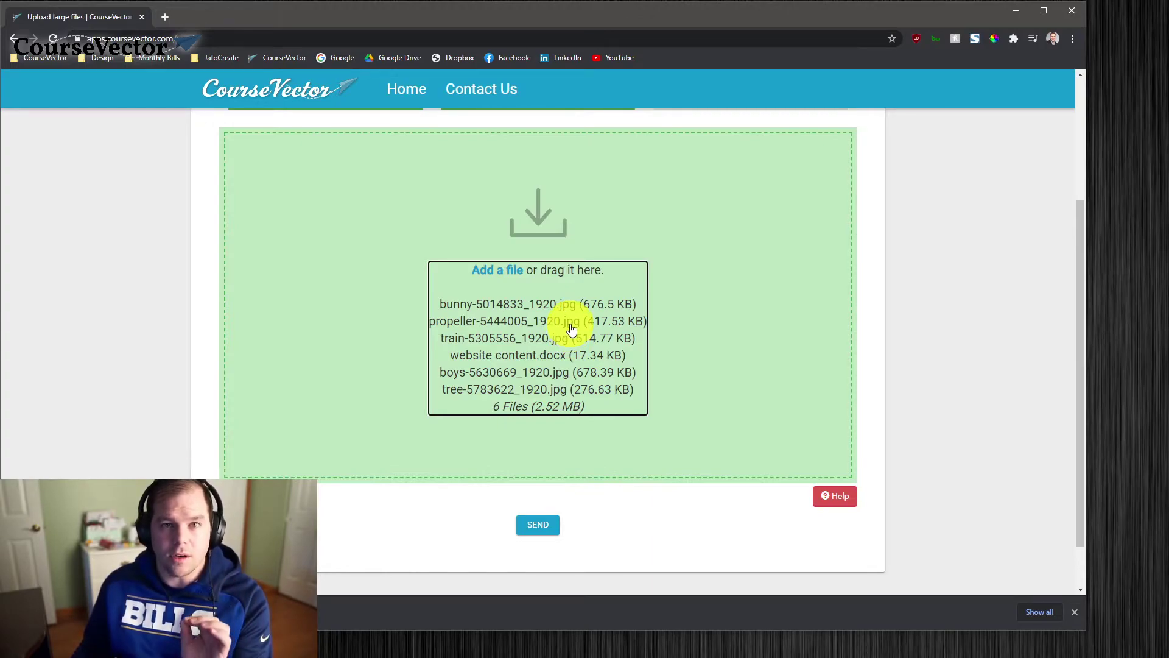
scroll(575, 332, "down", 1)
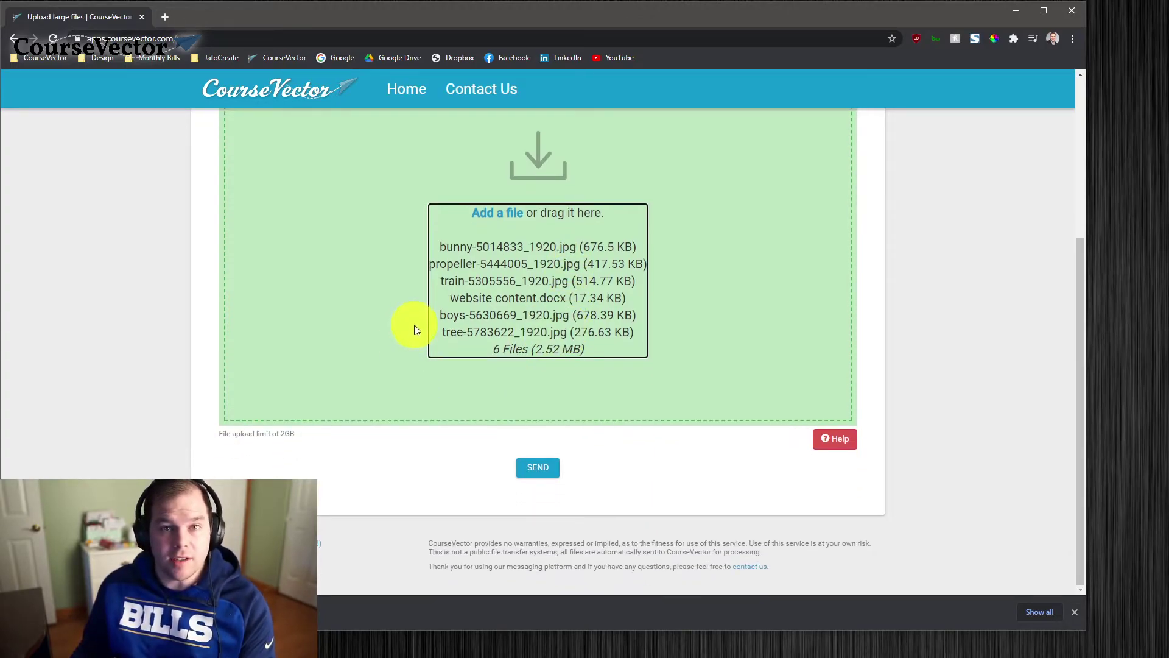
scroll(498, 366, "up", 3)
scroll(481, 356, "down", 3)
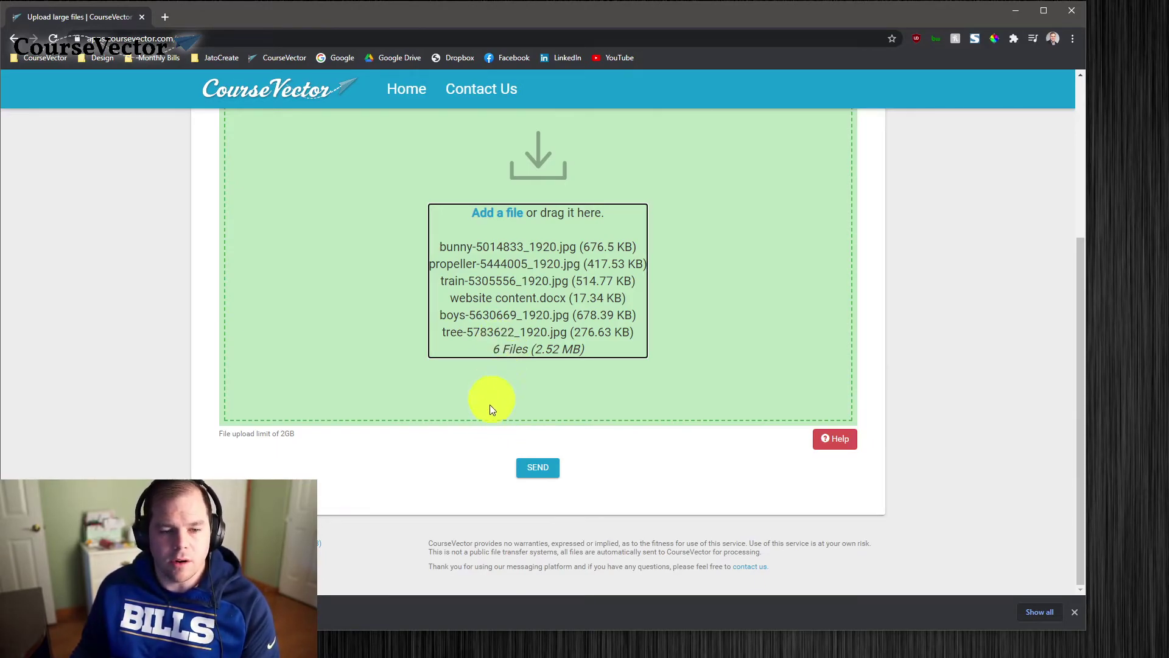
Send the six files, wait for 100% upload, and return to the confirmation at the top
left_click(541, 472)
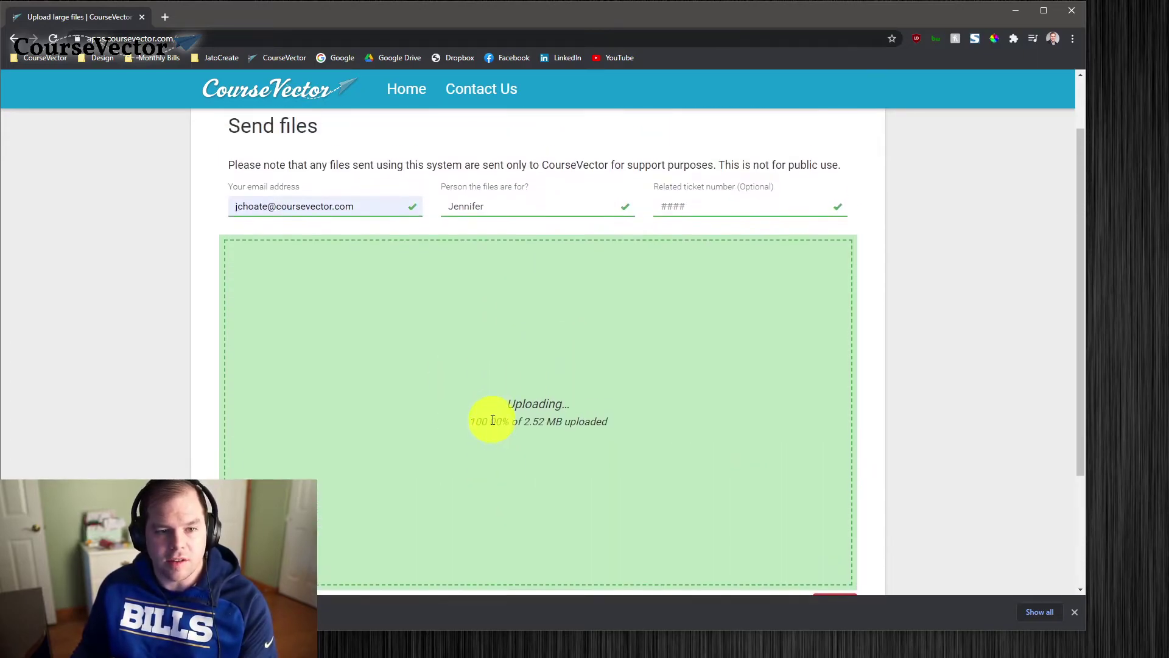
scroll(536, 408, "down", 1)
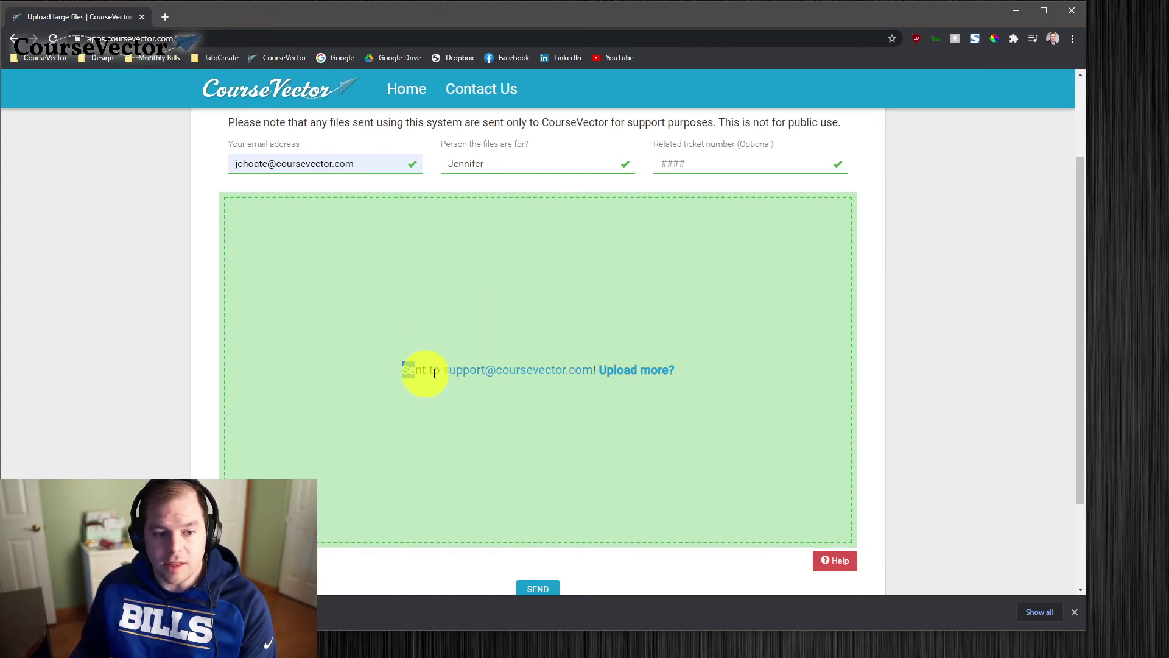
left_click_drag(419, 373, 684, 375)
left_click(704, 377)
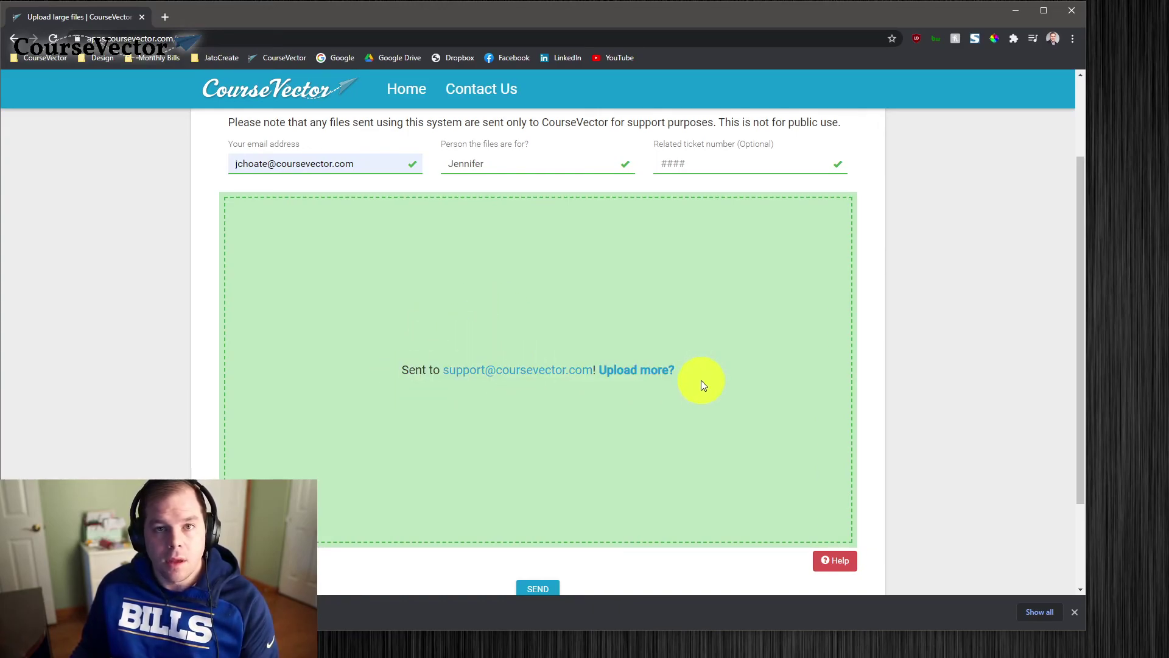
scroll(686, 386, "up", 2)
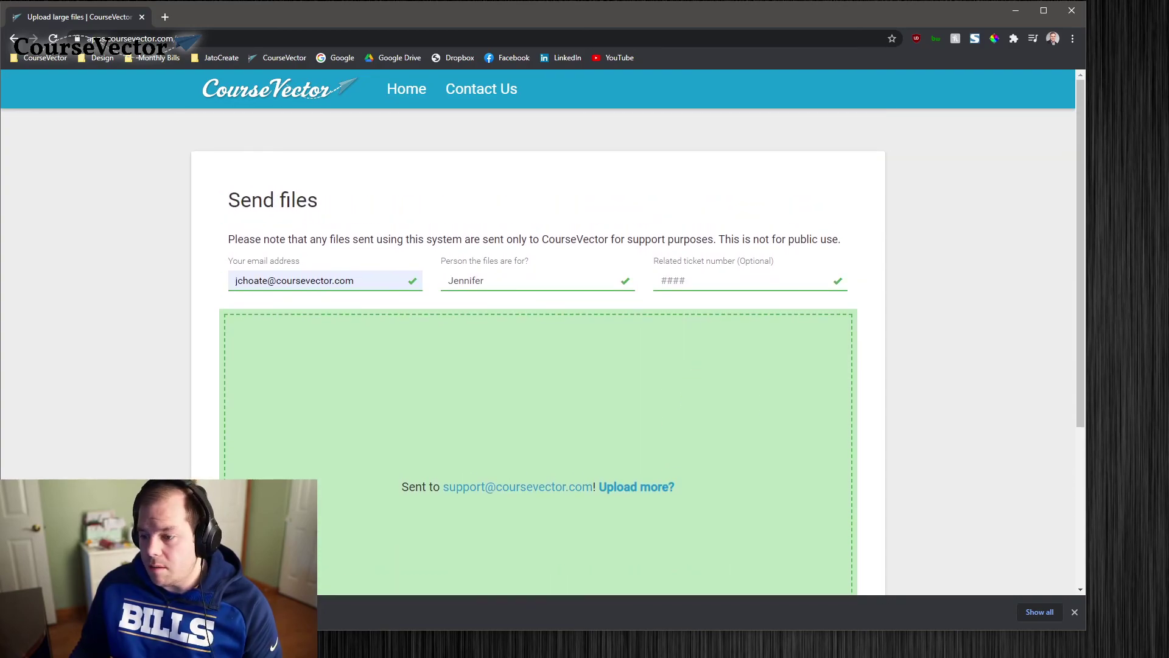